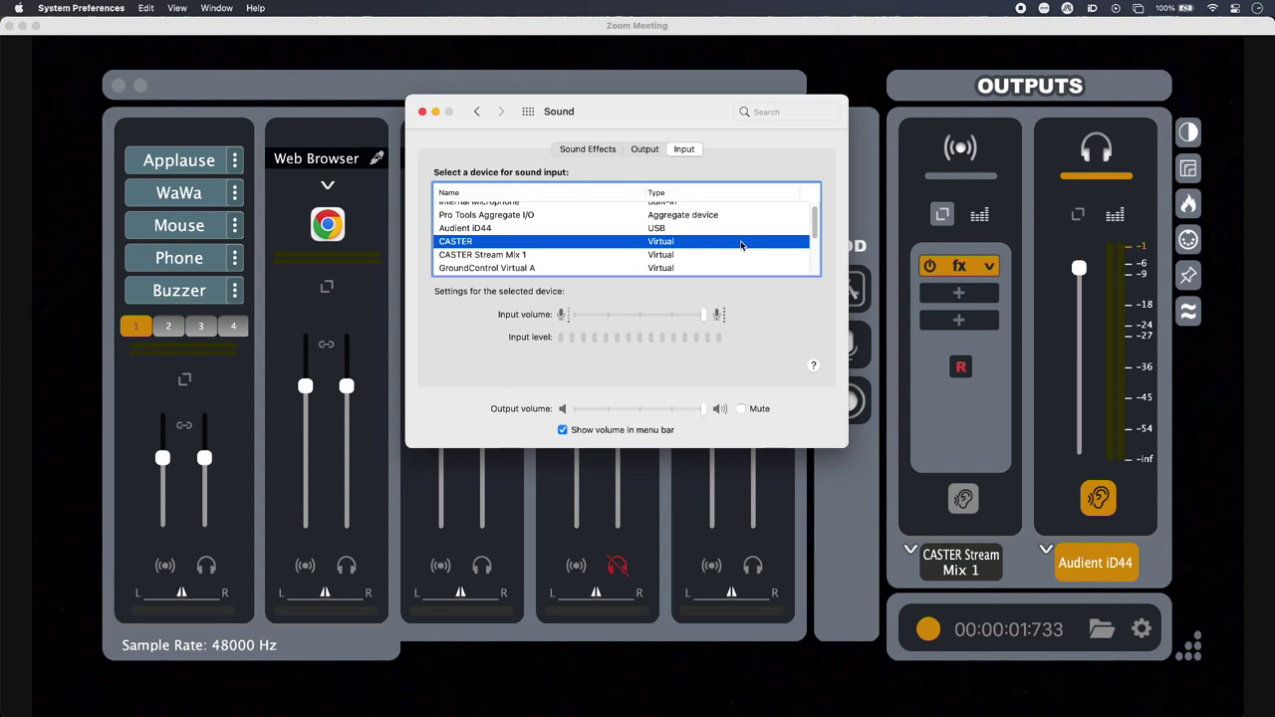
Step: Check that CASTER is selected in the Sound Output list, then return to the CASTER mixer
click(652, 150)
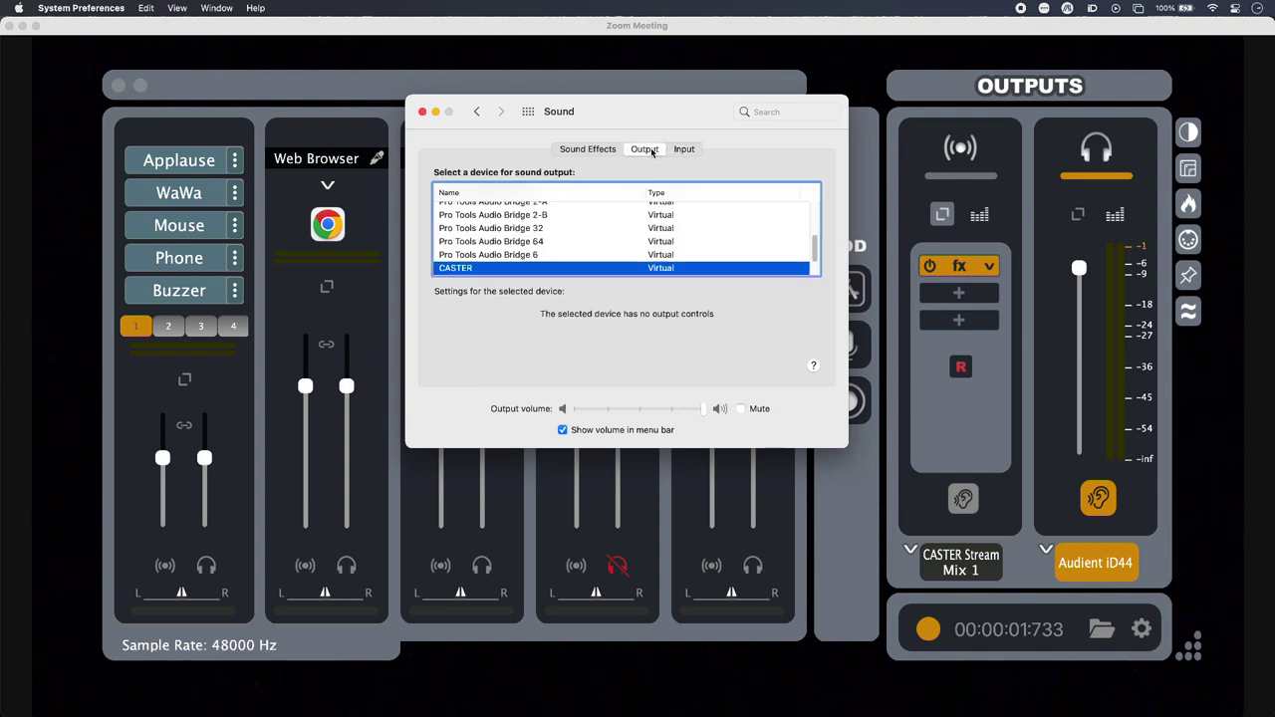
key(super+Tab)
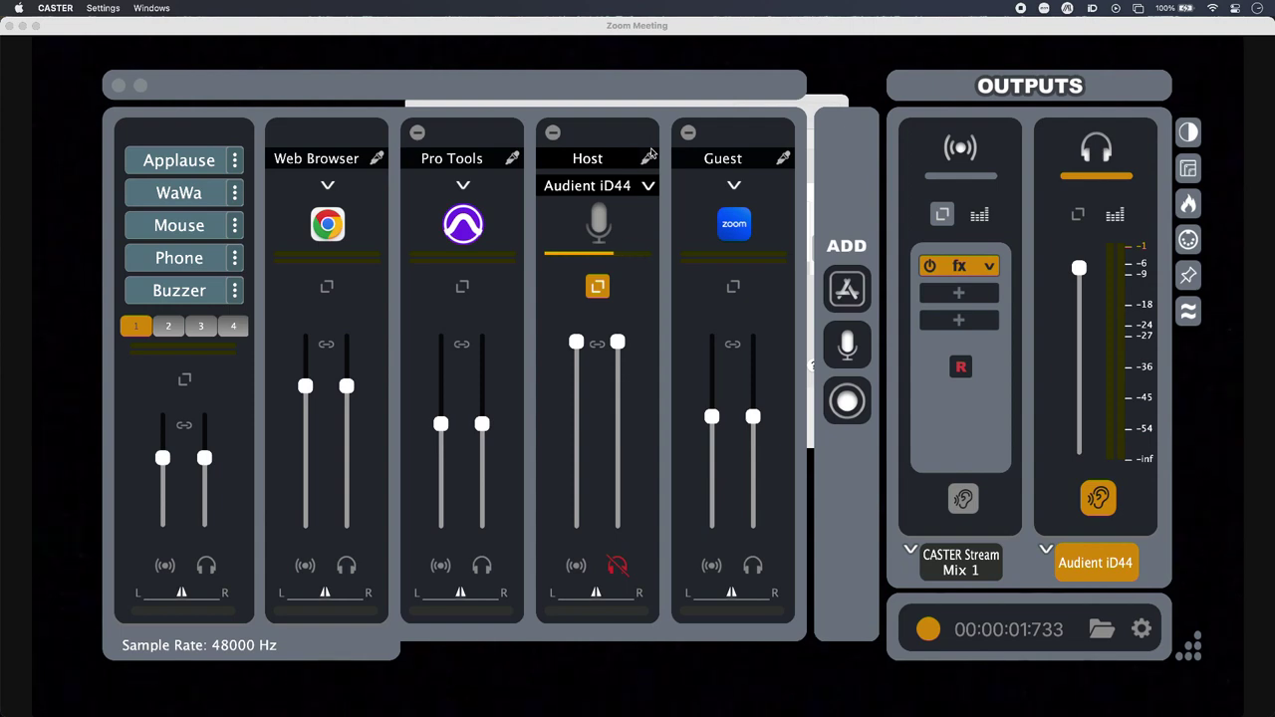
Step: Inspect the Applause pad's settings, then trigger the Applause, Phone and Buzzer pads
click(236, 160)
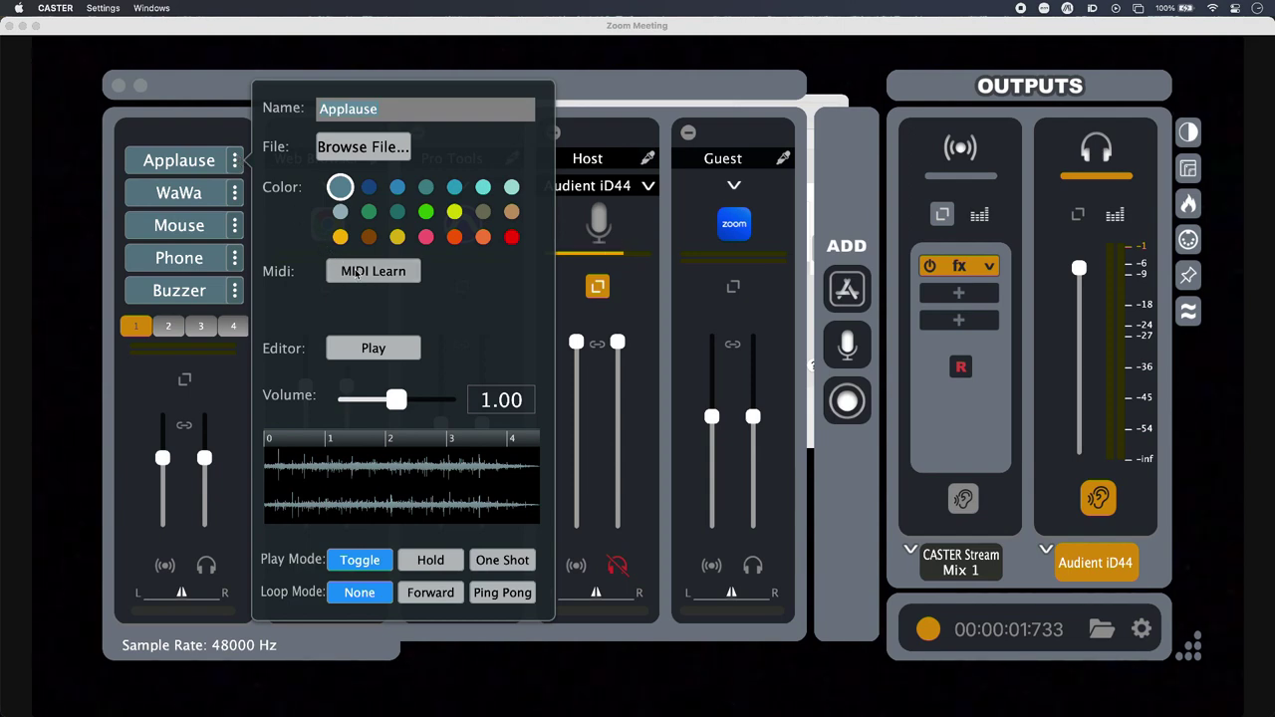
click(147, 361)
click(192, 170)
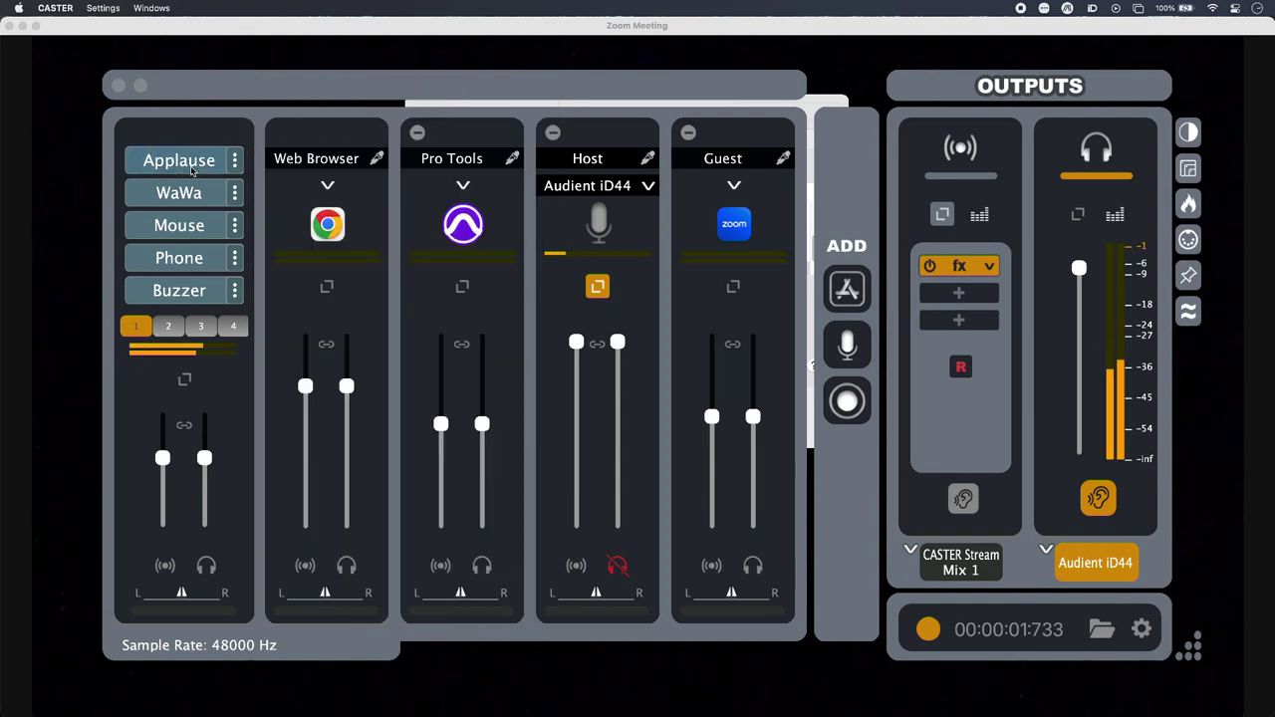
click(187, 265)
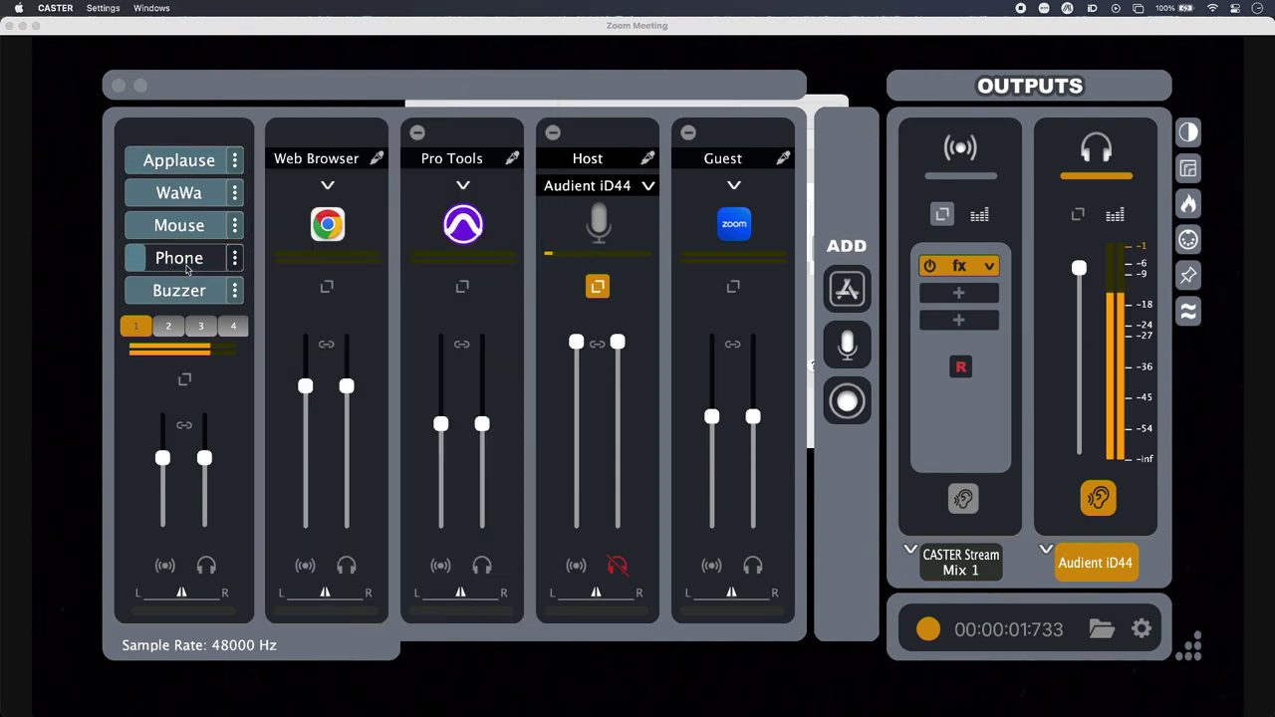
click(185, 293)
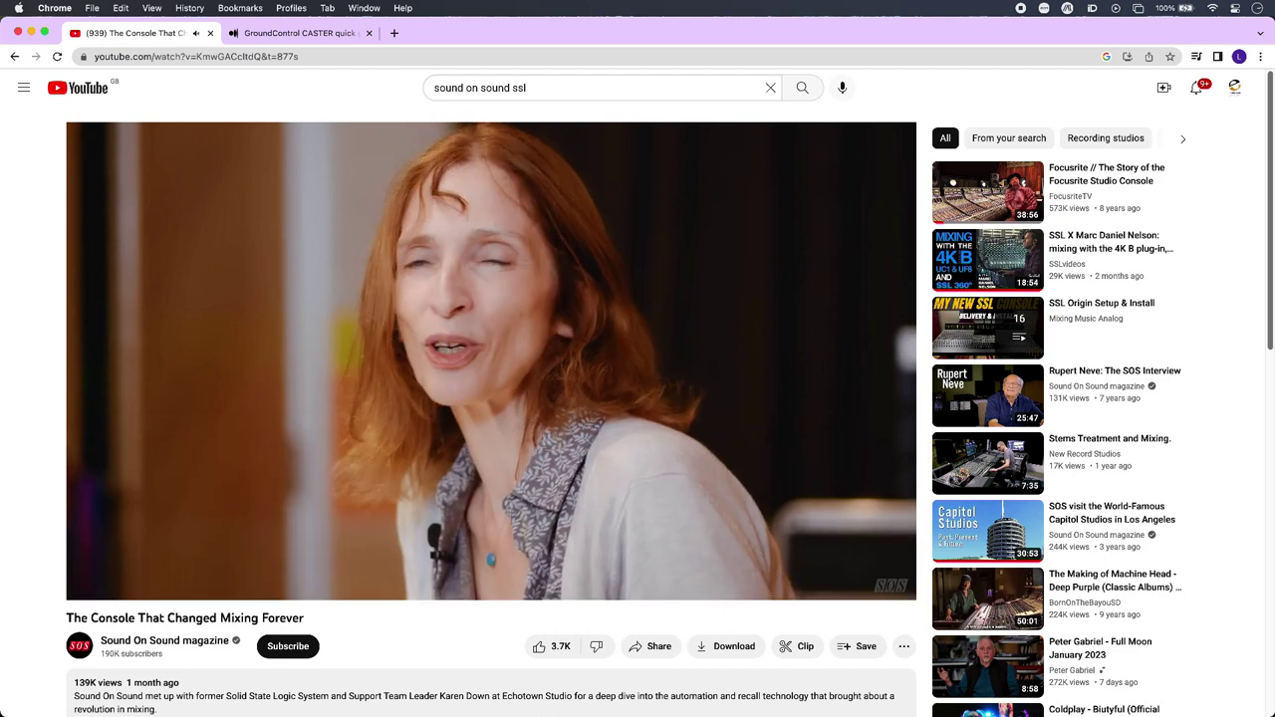
Step: Return to the CASTER mixer while the YouTube video keeps playing in Chrome
key(super+Tab)
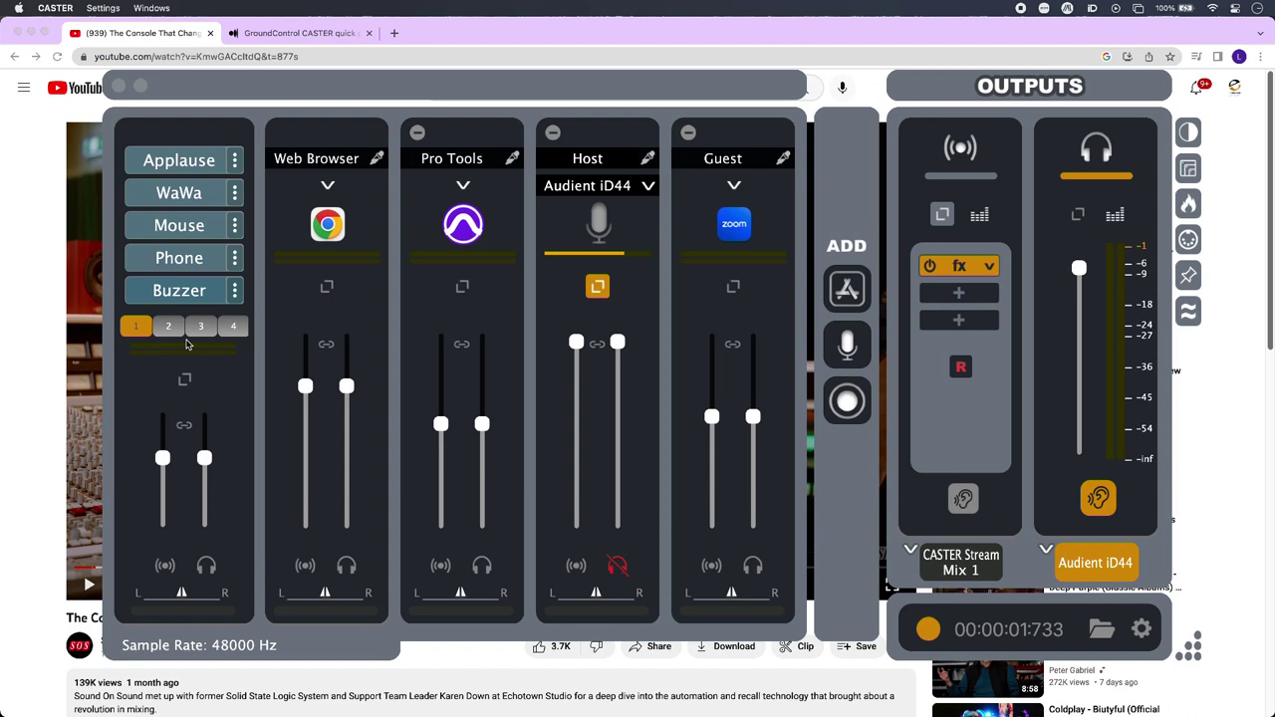
Step: Play the GCC Live session in Pro Tools, watch CASTER's meters, then stop playback
key(super+Tab)
key(super+Tab)
key(super+Tab)
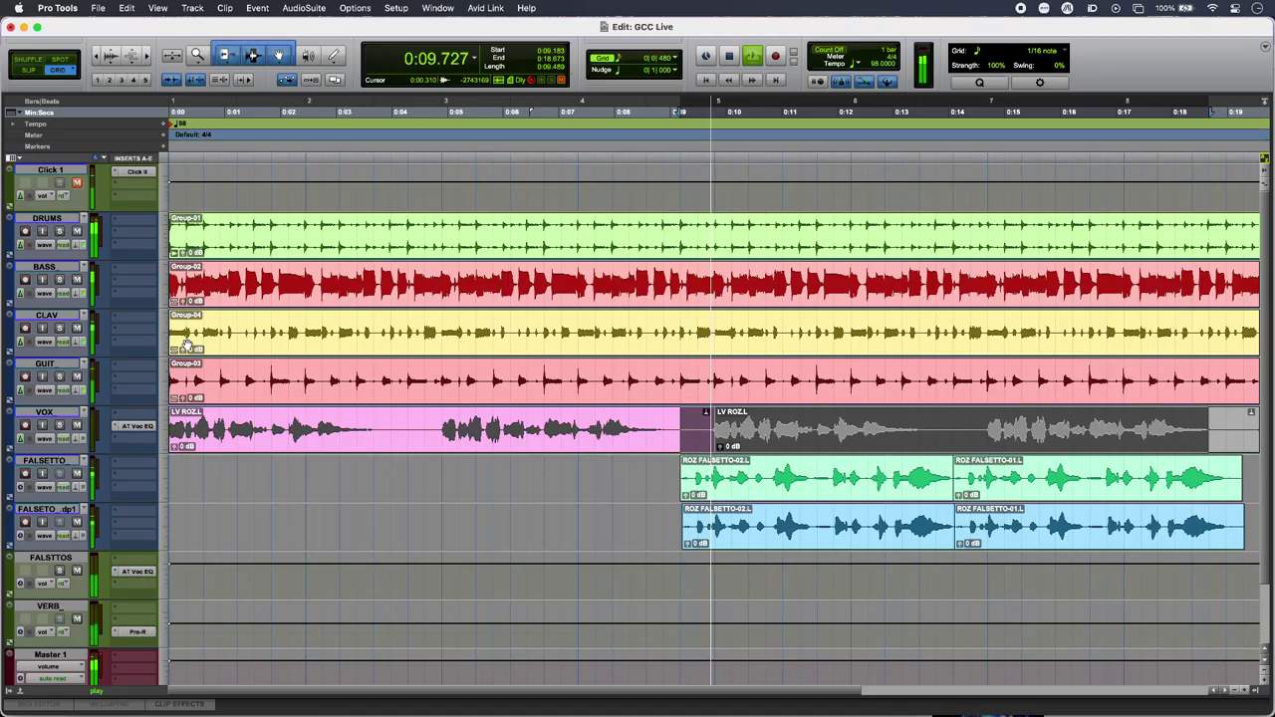
key(super+Tab)
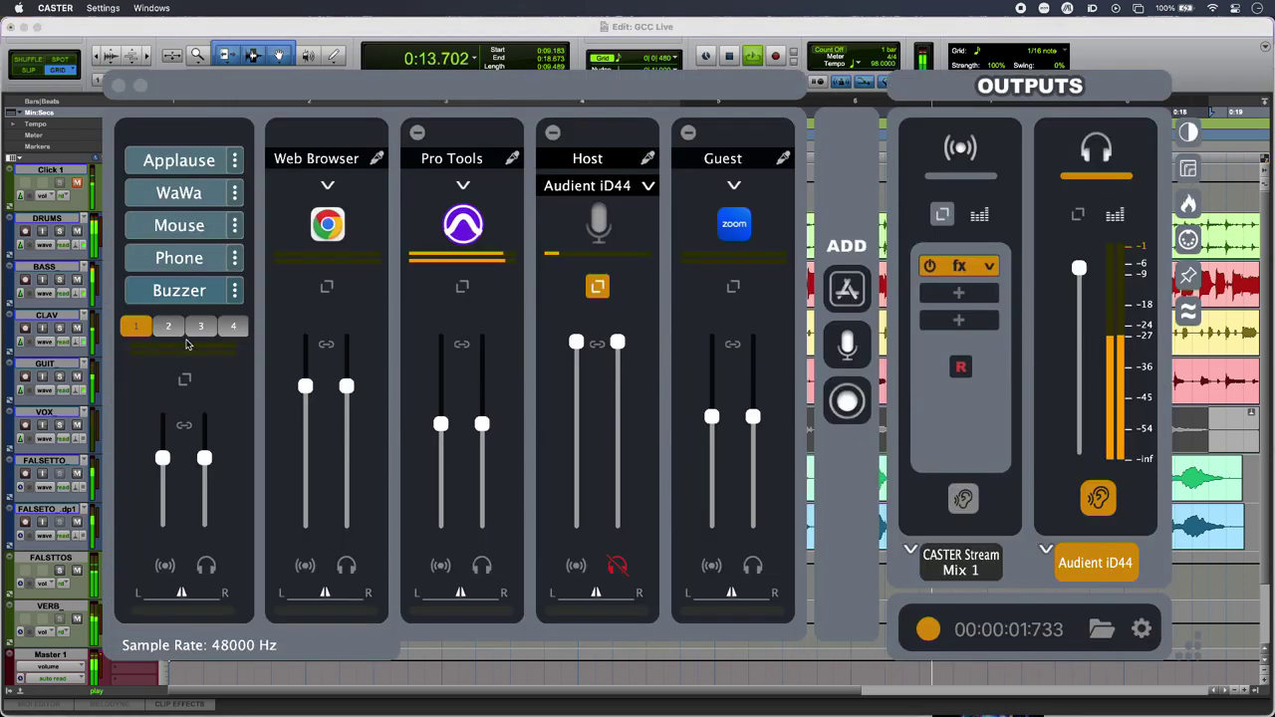
key(super+Tab)
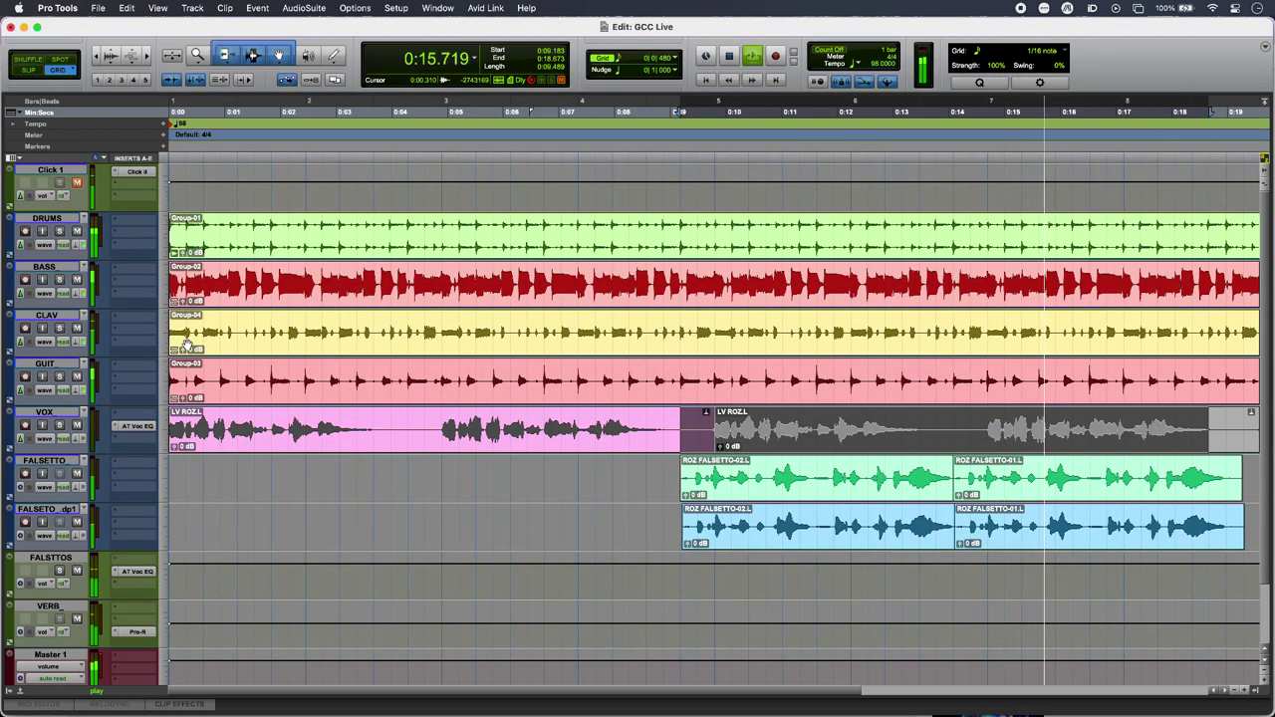
key(space)
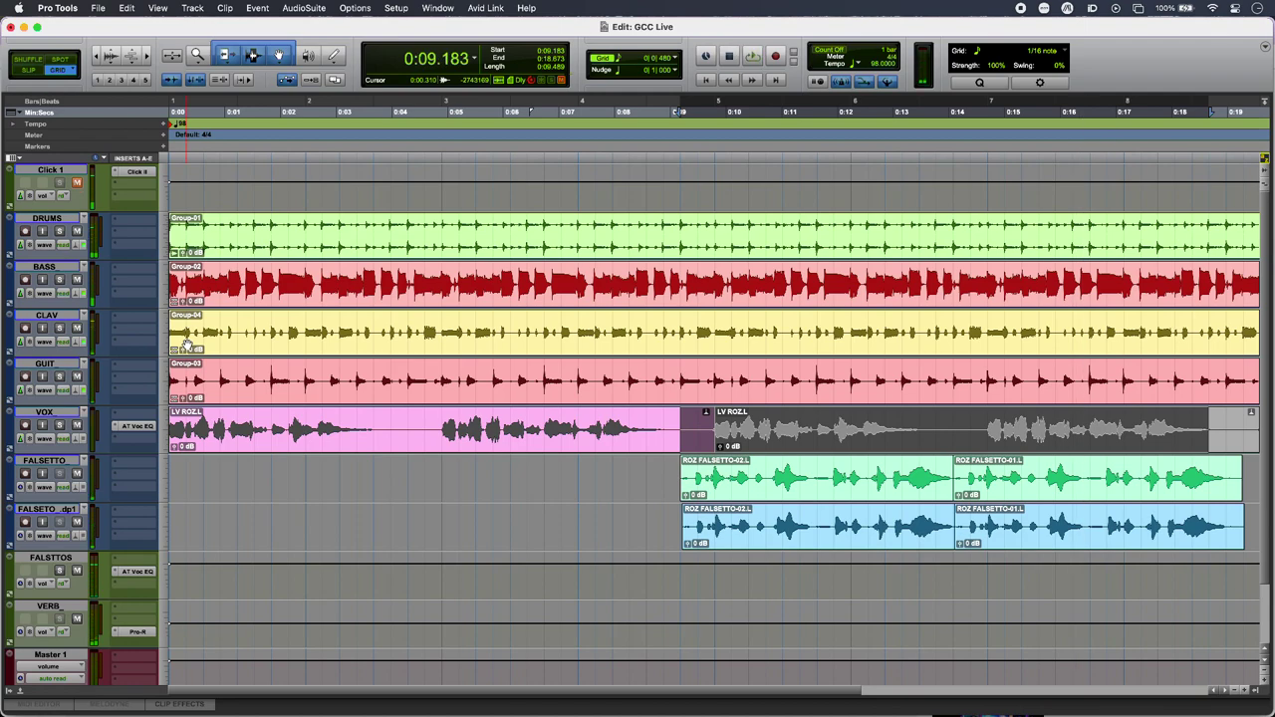
key(super+Tab)
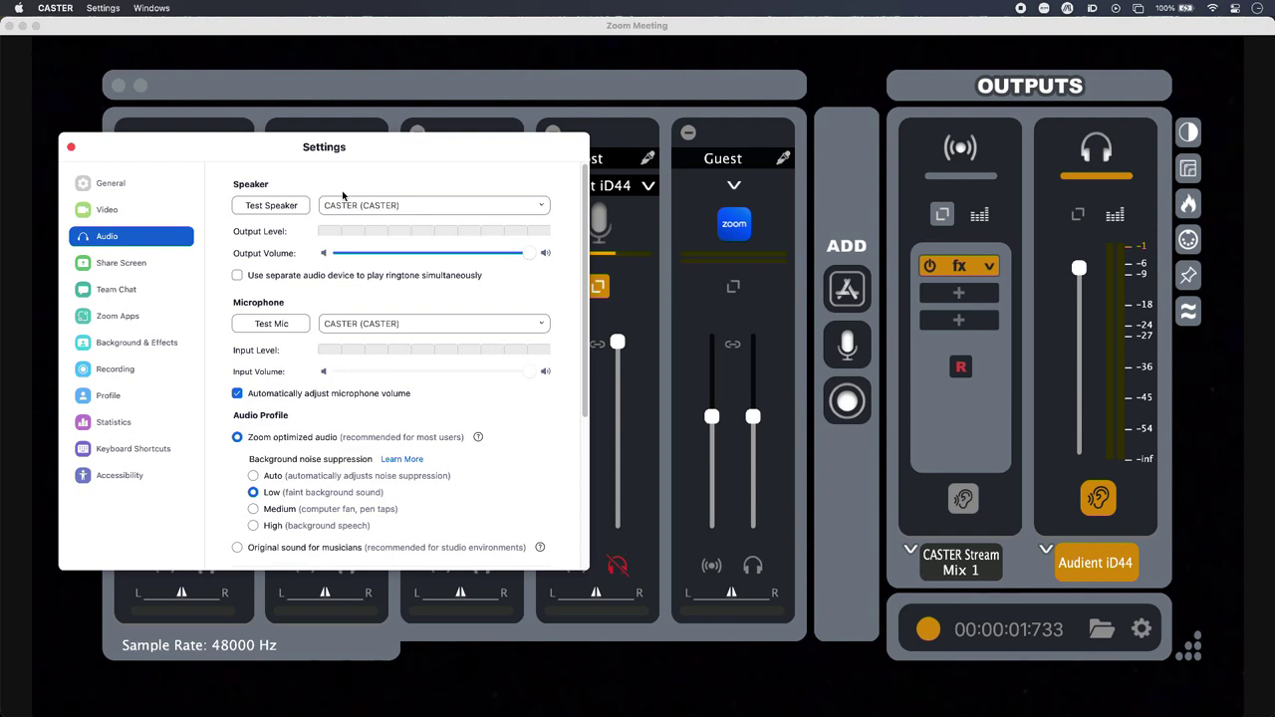
Step: Run and stop Zoom's speaker test through CASTER, then close Zoom's settings
click(298, 205)
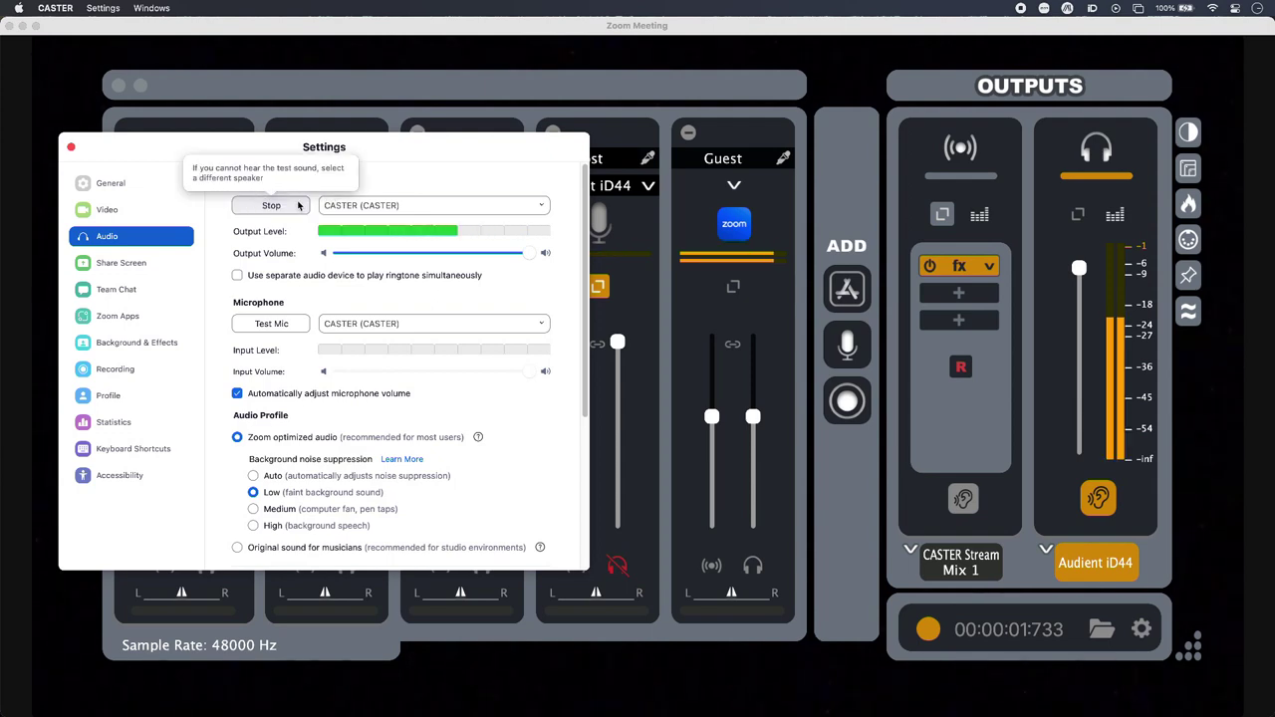
click(298, 205)
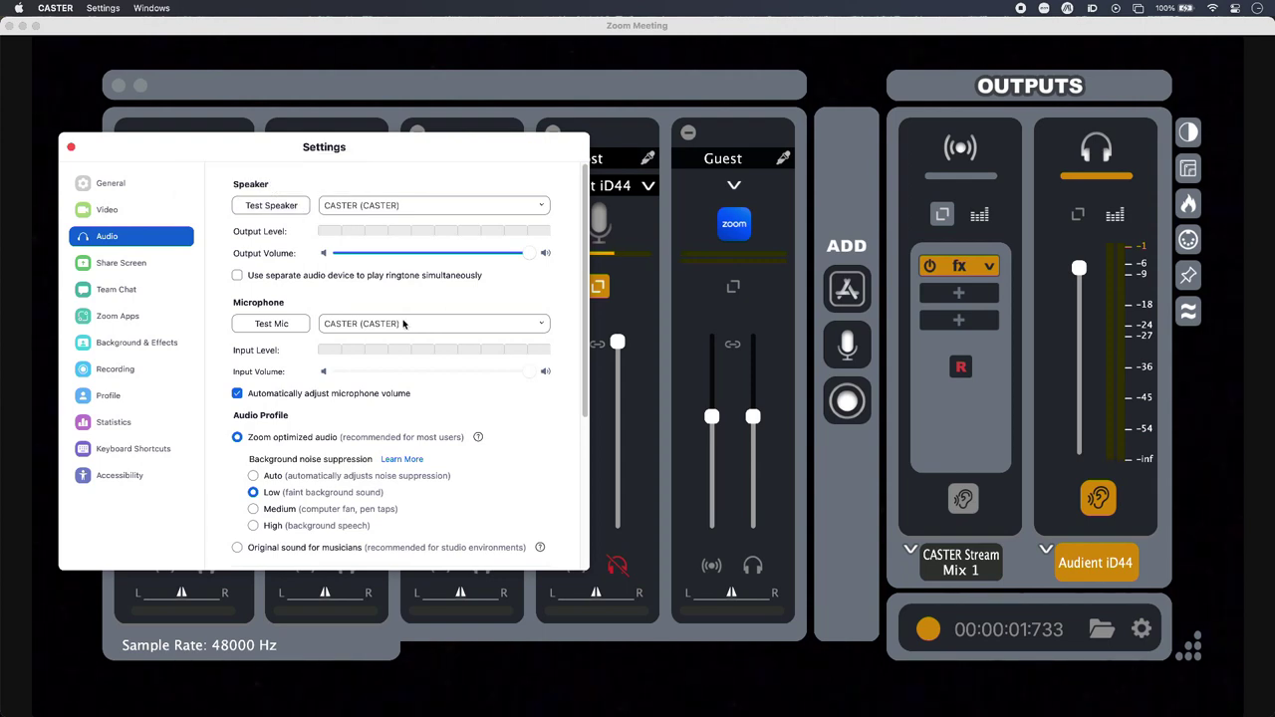
click(71, 146)
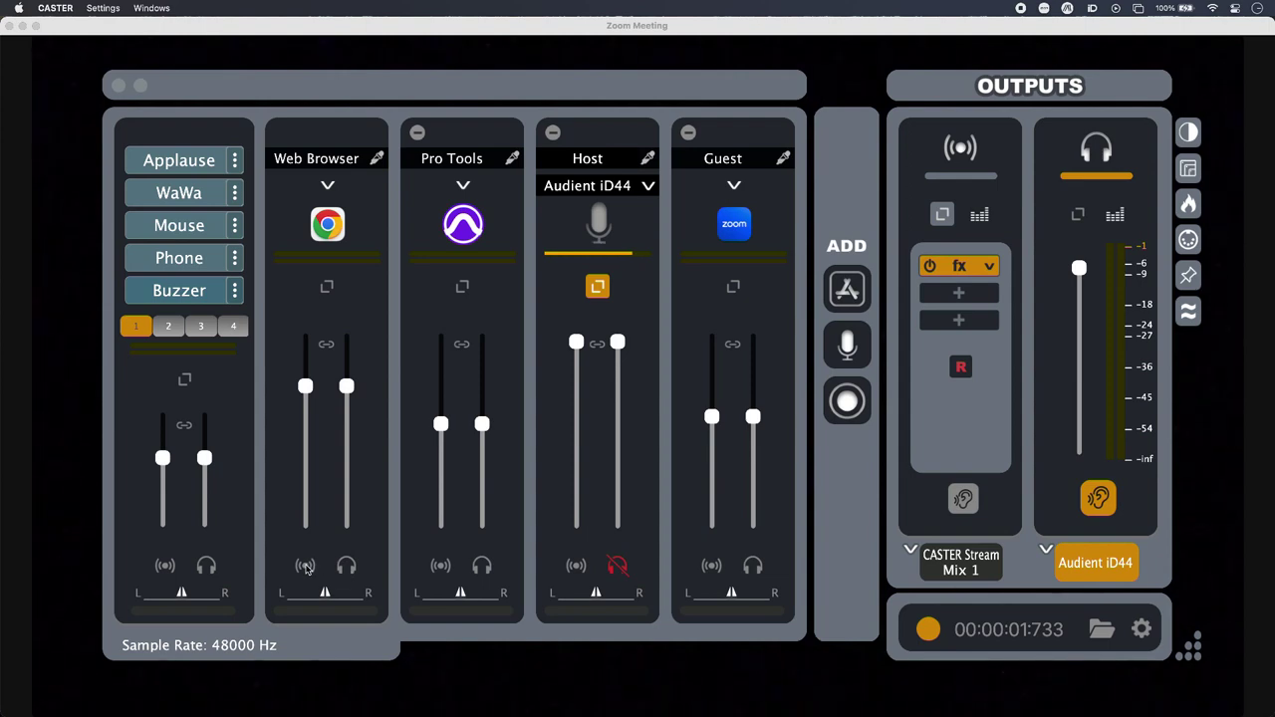
click(306, 567)
click(306, 567)
Step: Glance at the Audient iD mixer, then show the Host channel's Voice Purity and VR plug-ins
key(super+Tab)
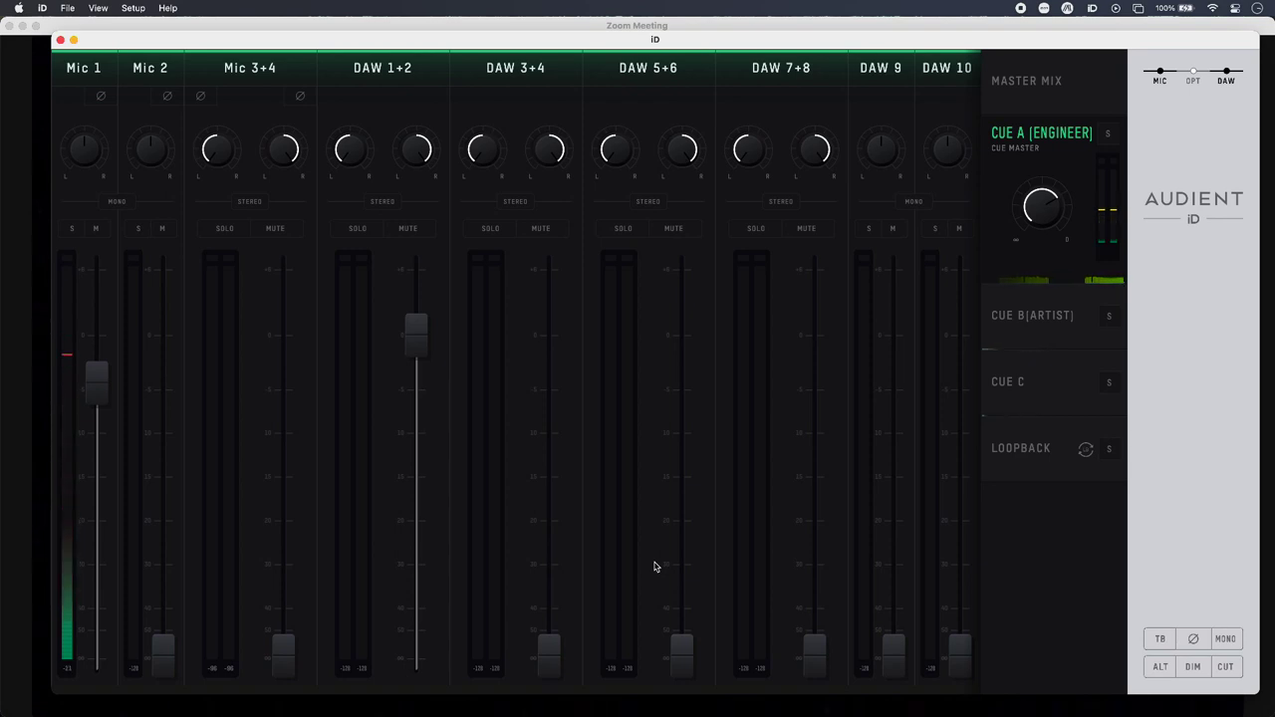
key(super+Tab)
click(599, 287)
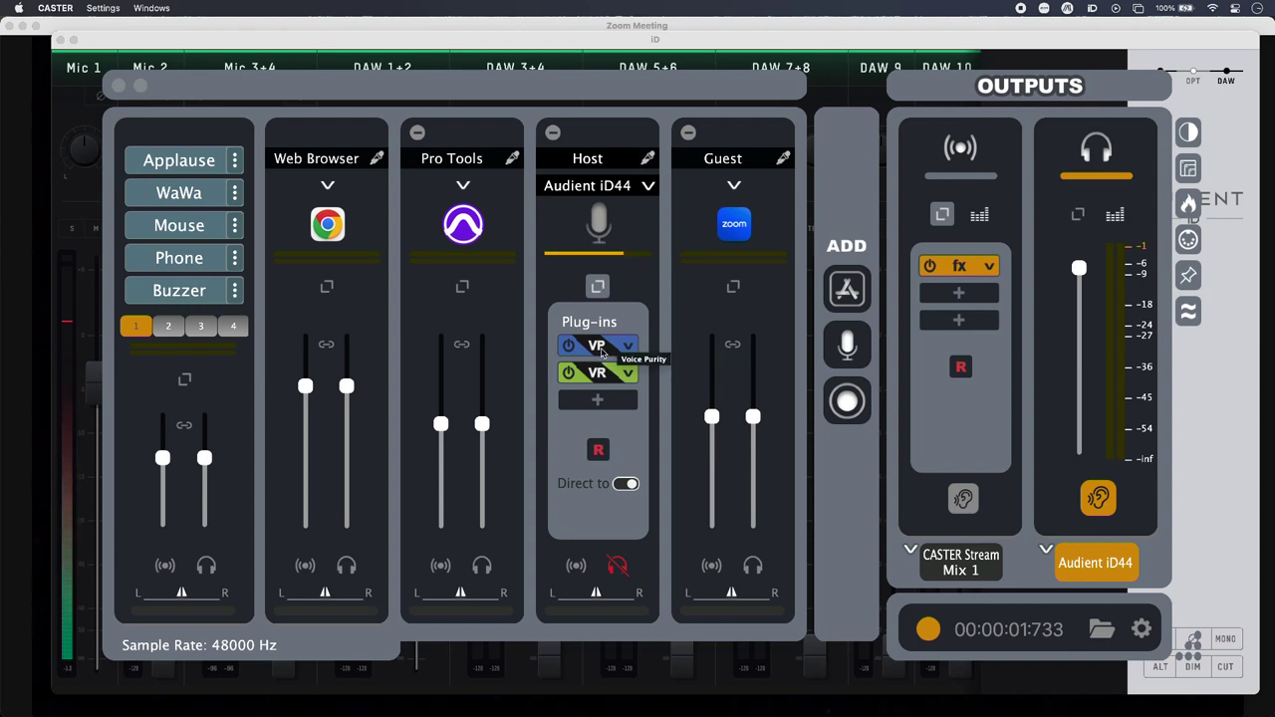
click(601, 353)
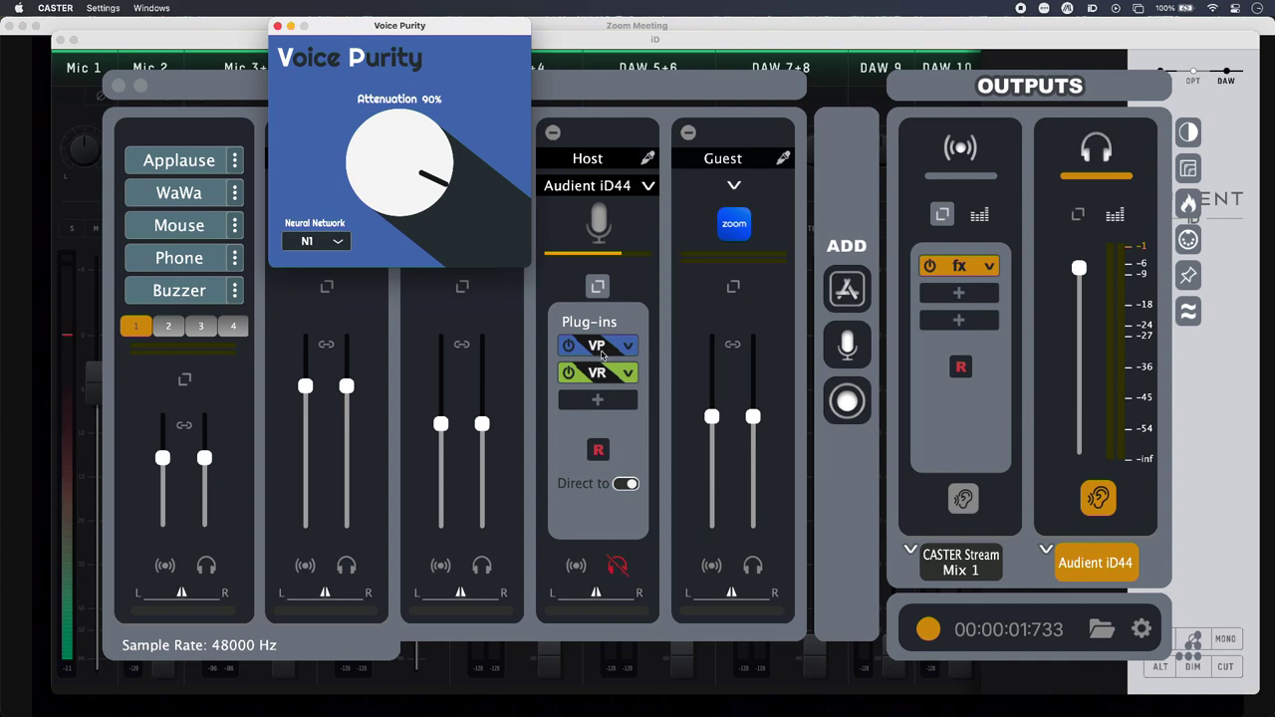
click(598, 402)
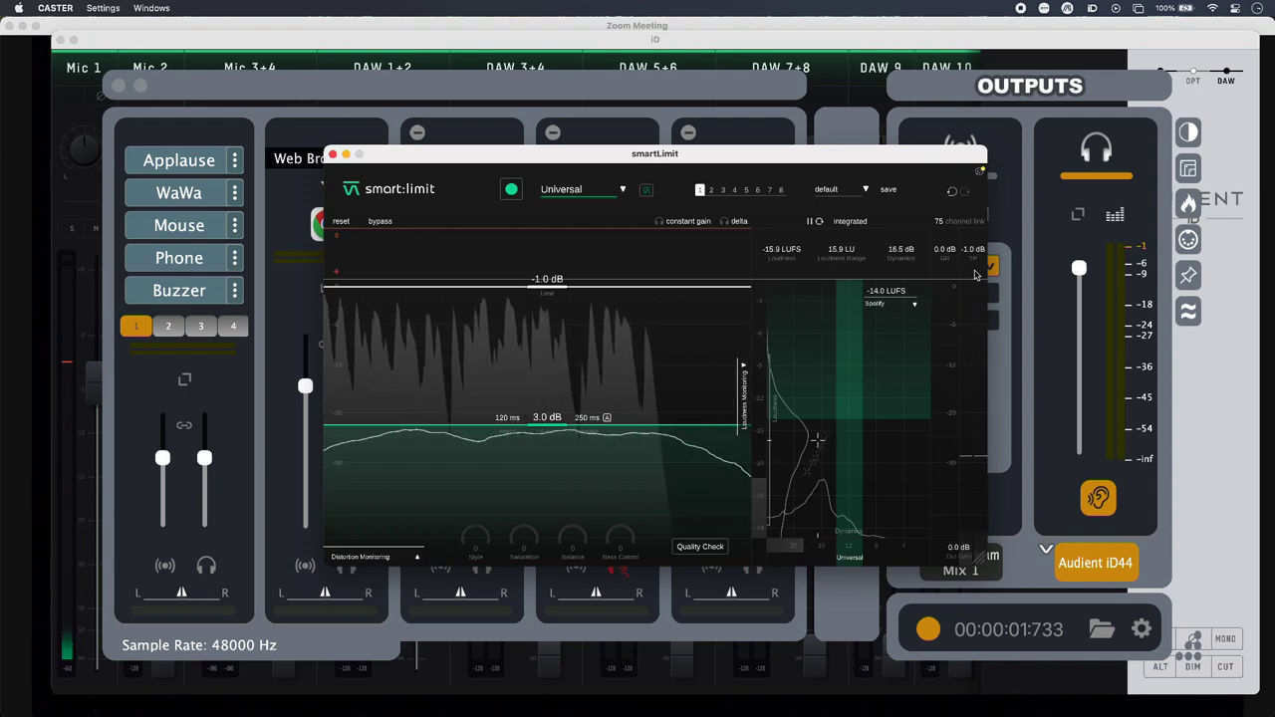
click(333, 153)
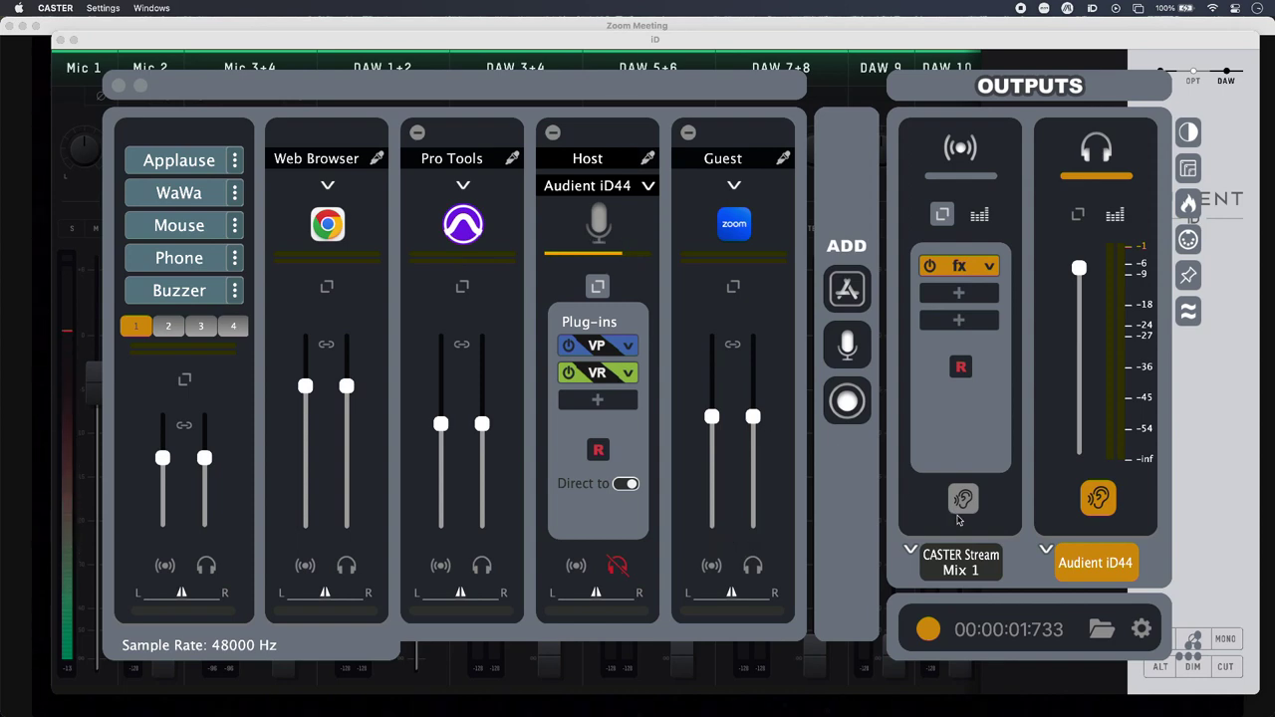
Step: Review the WAV, 24-bit, After Plug-Ins recording settings, then return from REAPER to CASTER
click(1142, 628)
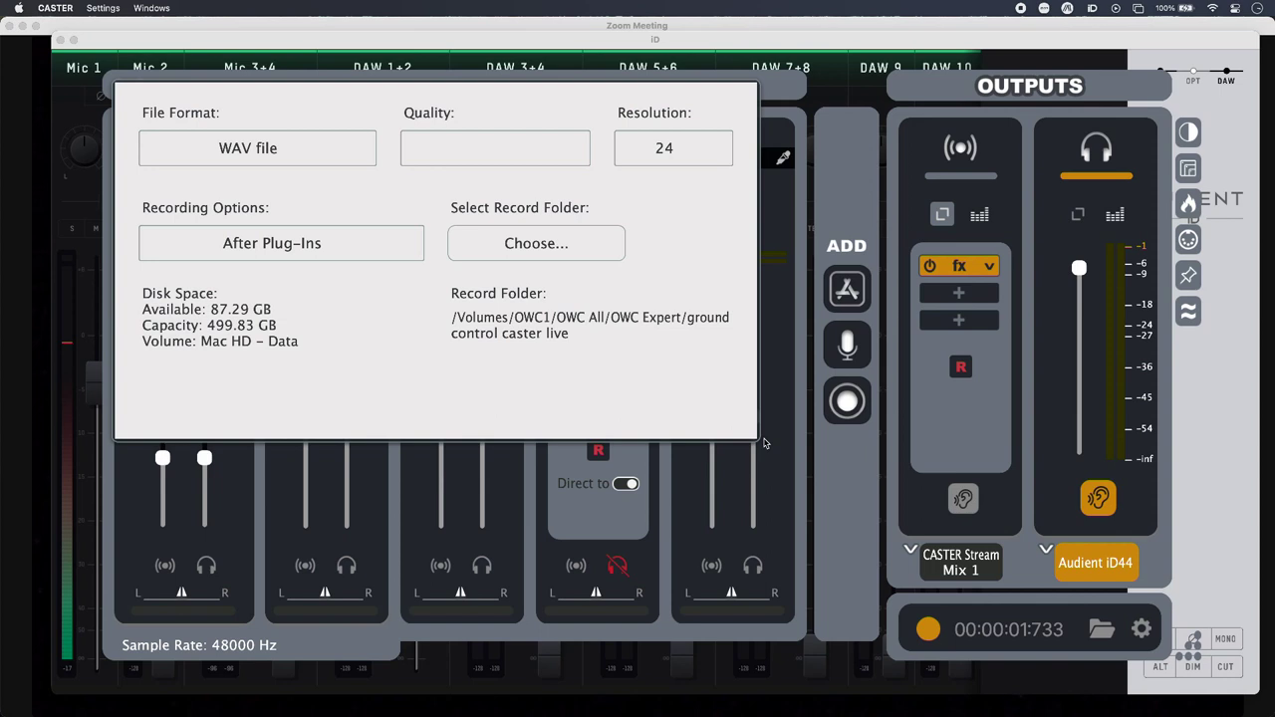
click(830, 462)
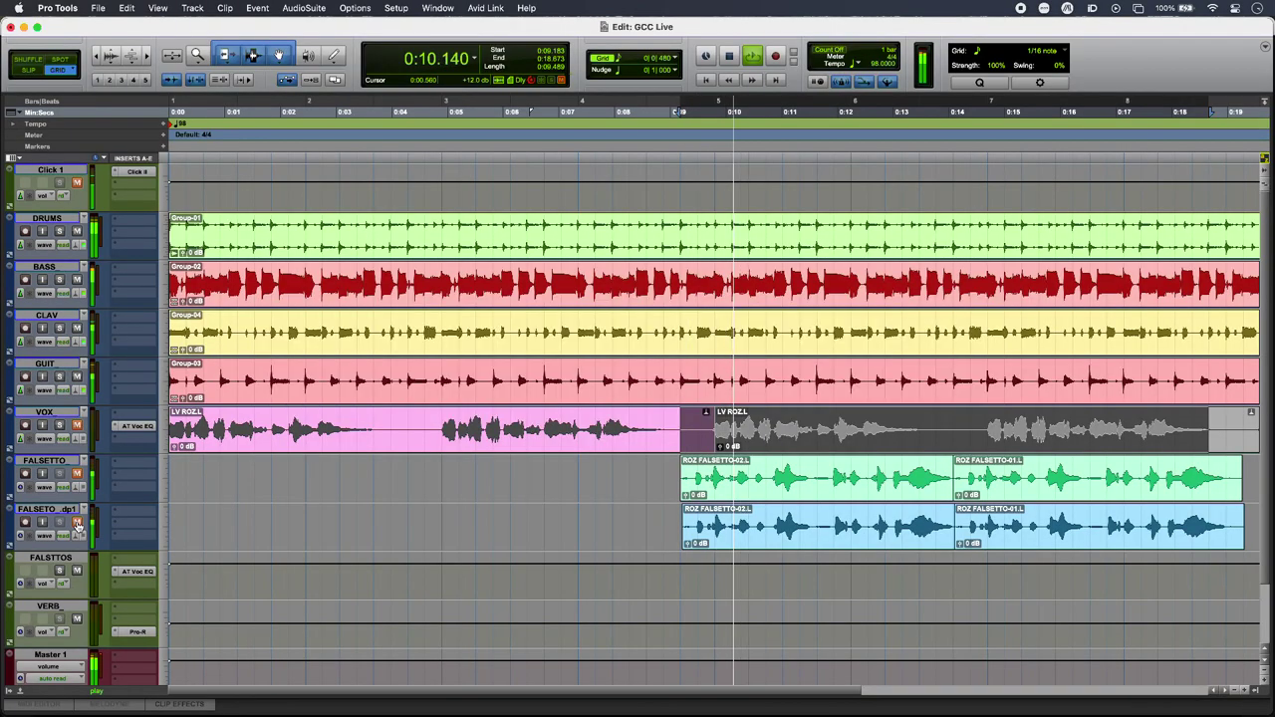
key(super+Tab)
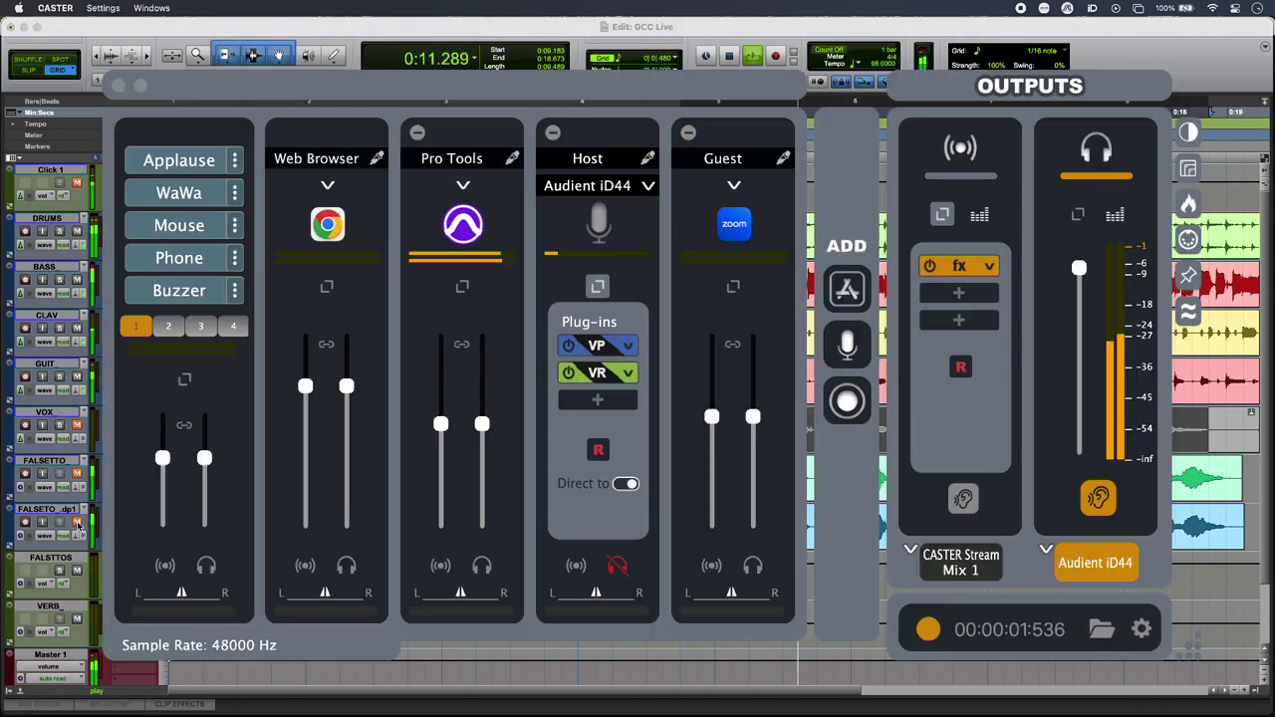